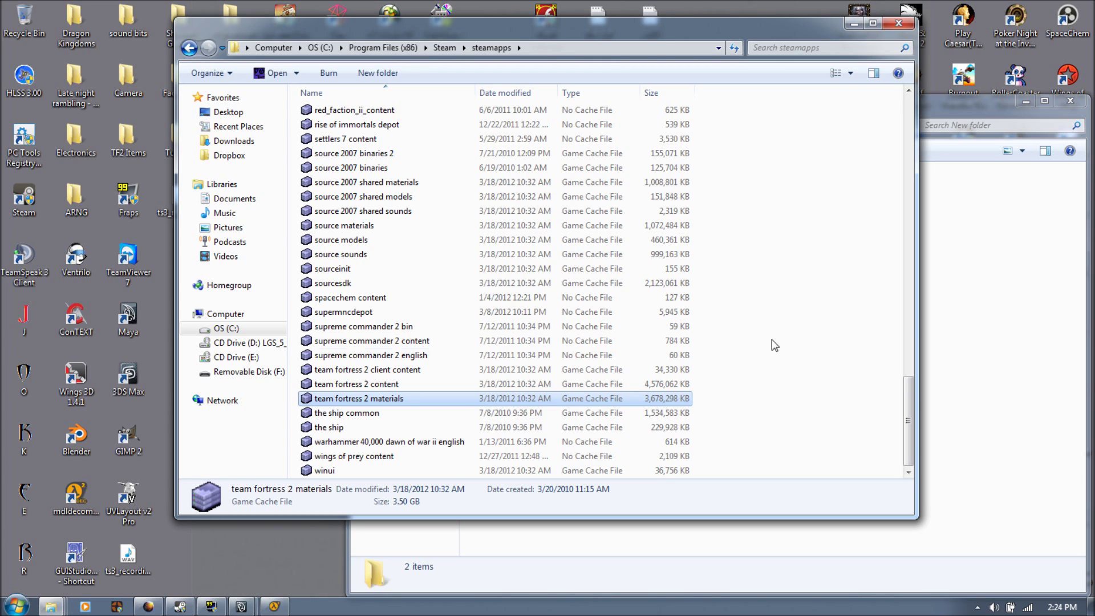
Open the team fortress 2 materials cache file in GCFScape and browse to its tf/models folder
double_click(377, 403)
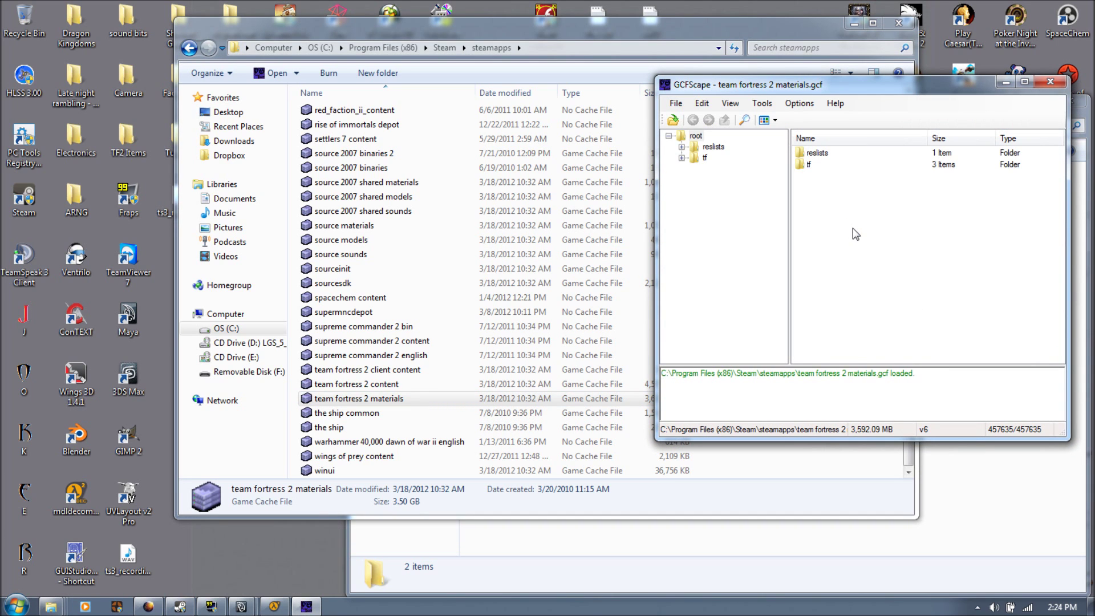
double_click(809, 164)
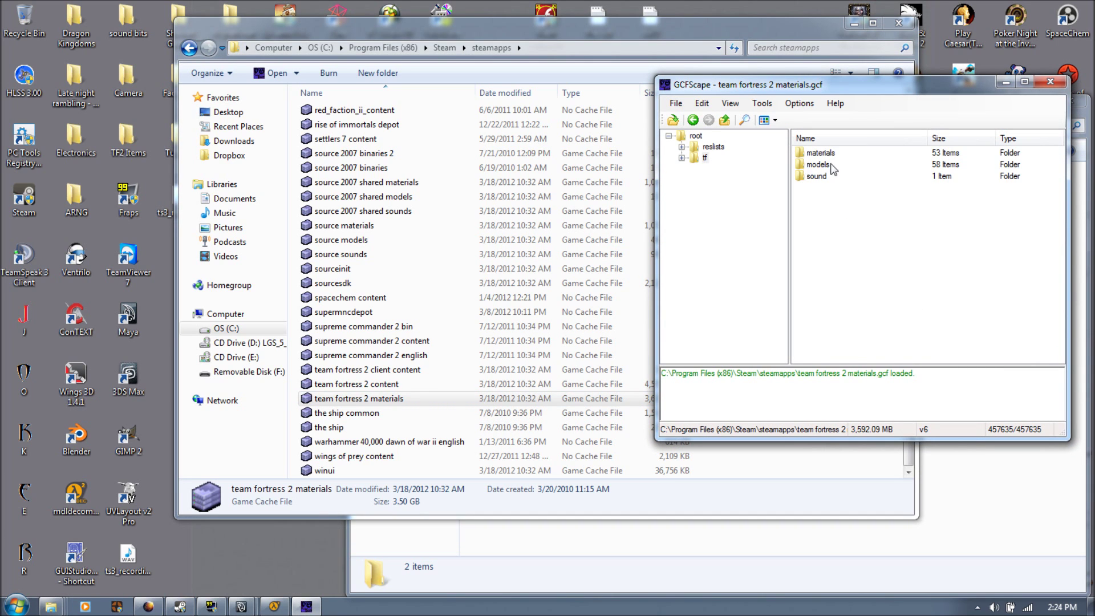
click(824, 166)
double_click(823, 167)
scroll(849, 270, down, 15)
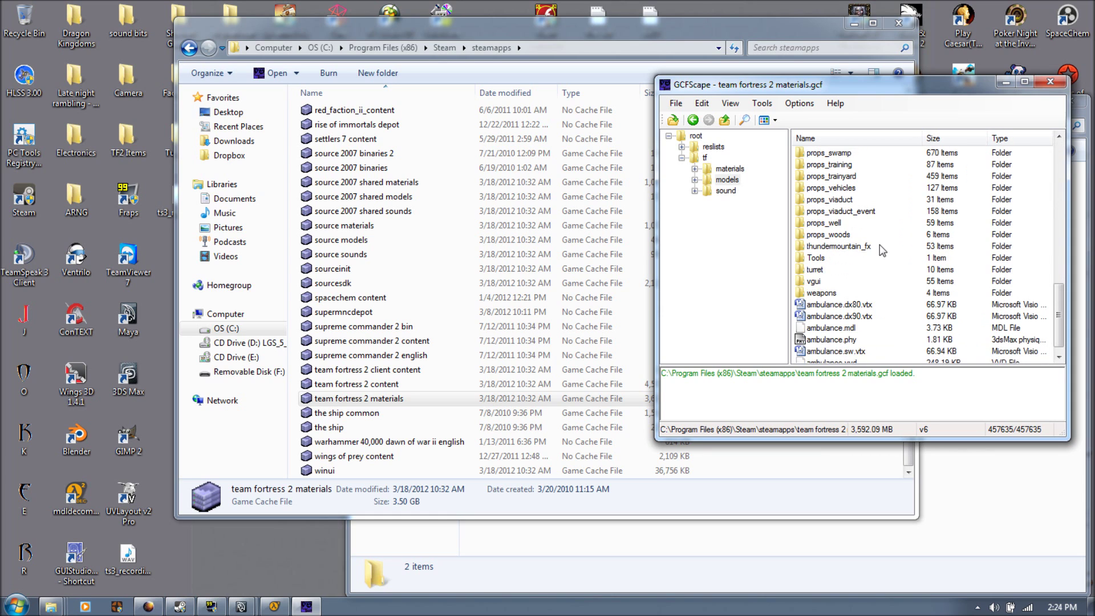
Look inside the player/items folder for the per-class item models, and return to the models folder
click(824, 283)
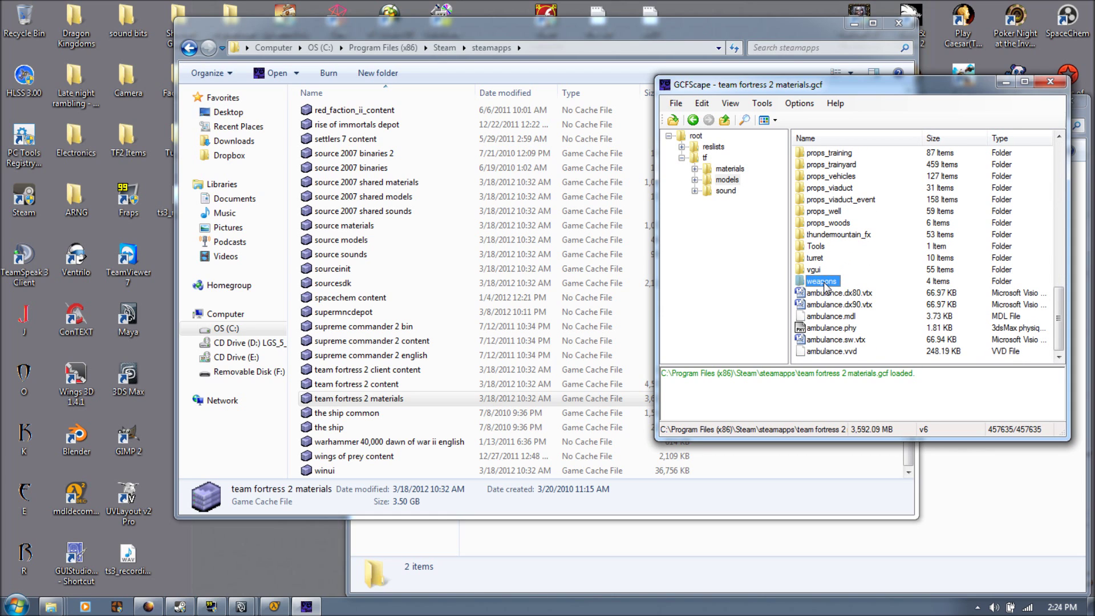
scroll(824, 288, up, 10)
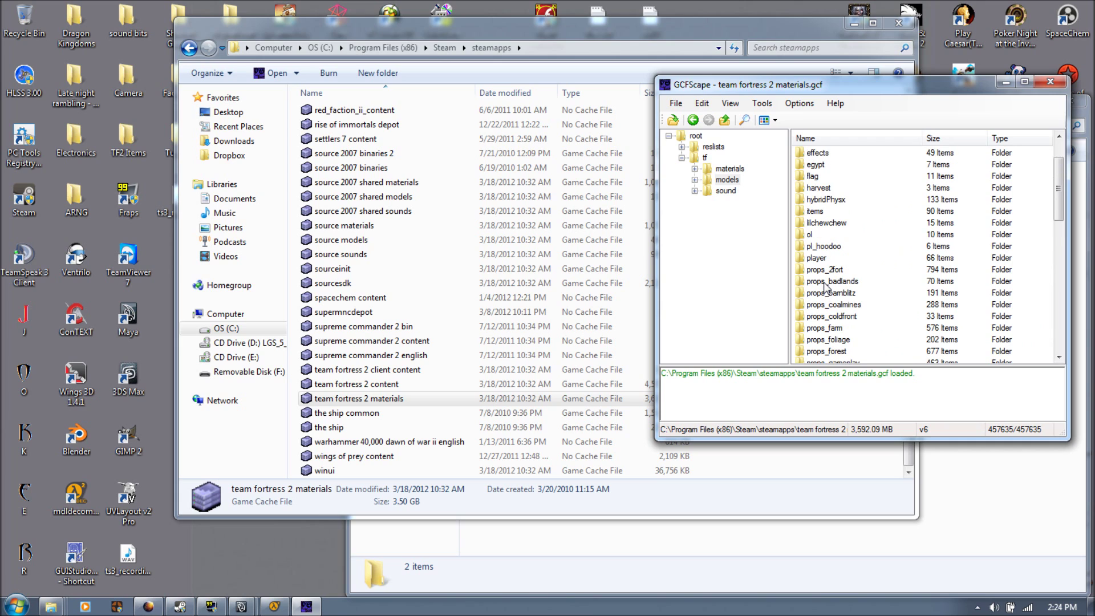
click(817, 260)
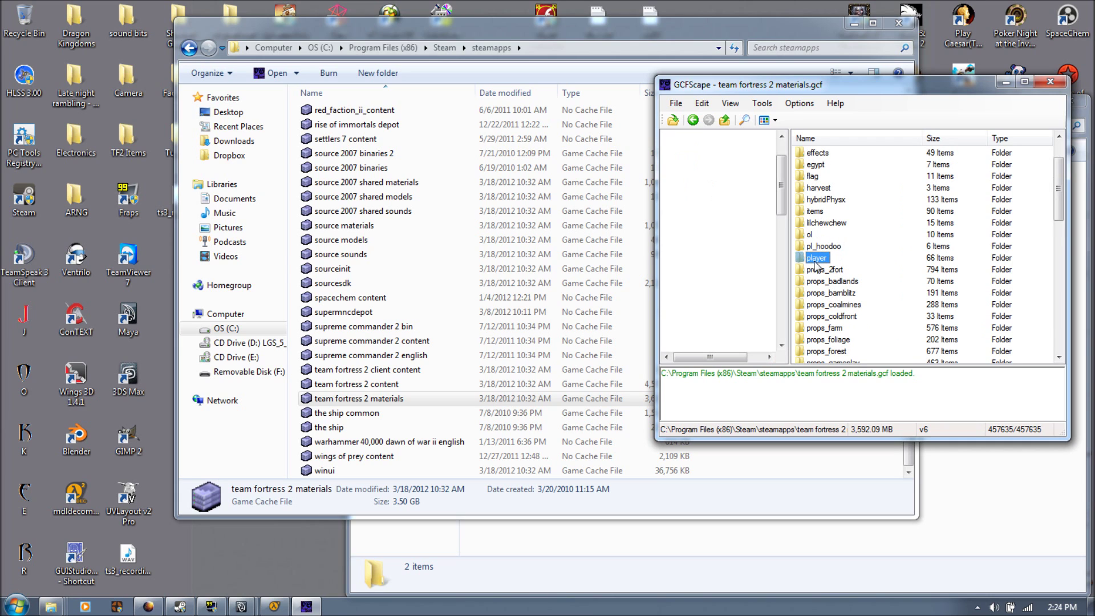
double_click(821, 174)
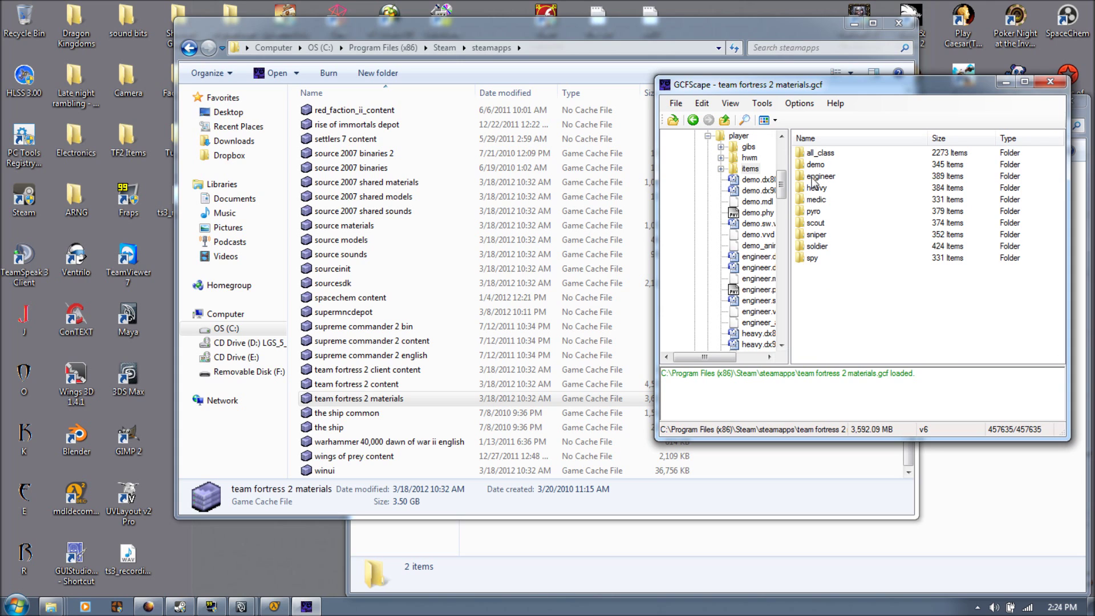
click(693, 120)
click(693, 120)
Open the weapons/w_models folder inside the models folder
scroll(826, 274, down, 10)
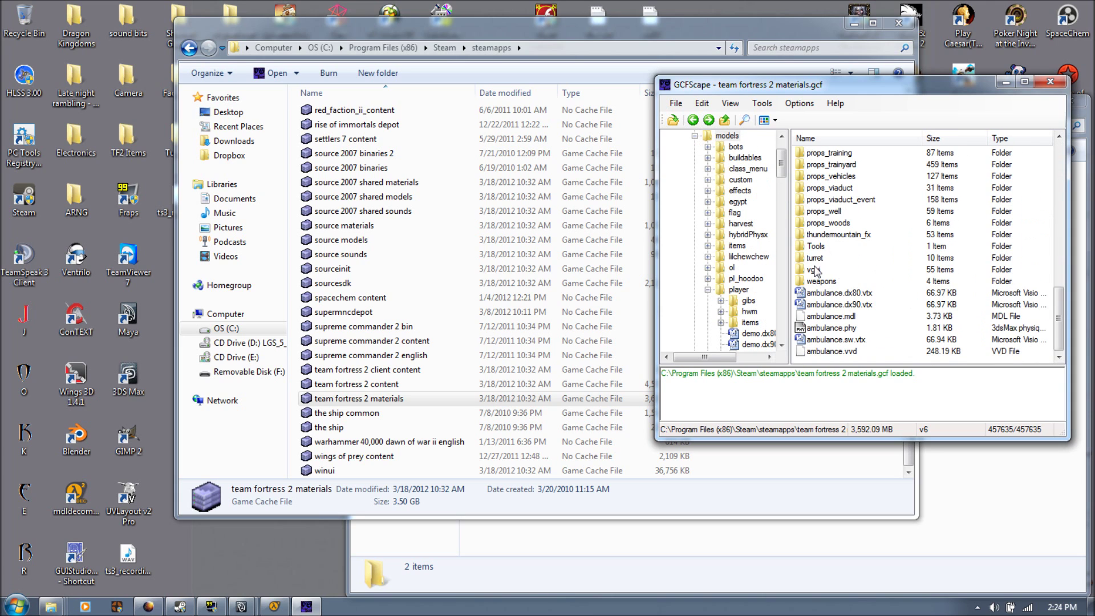
click(825, 282)
double_click(825, 283)
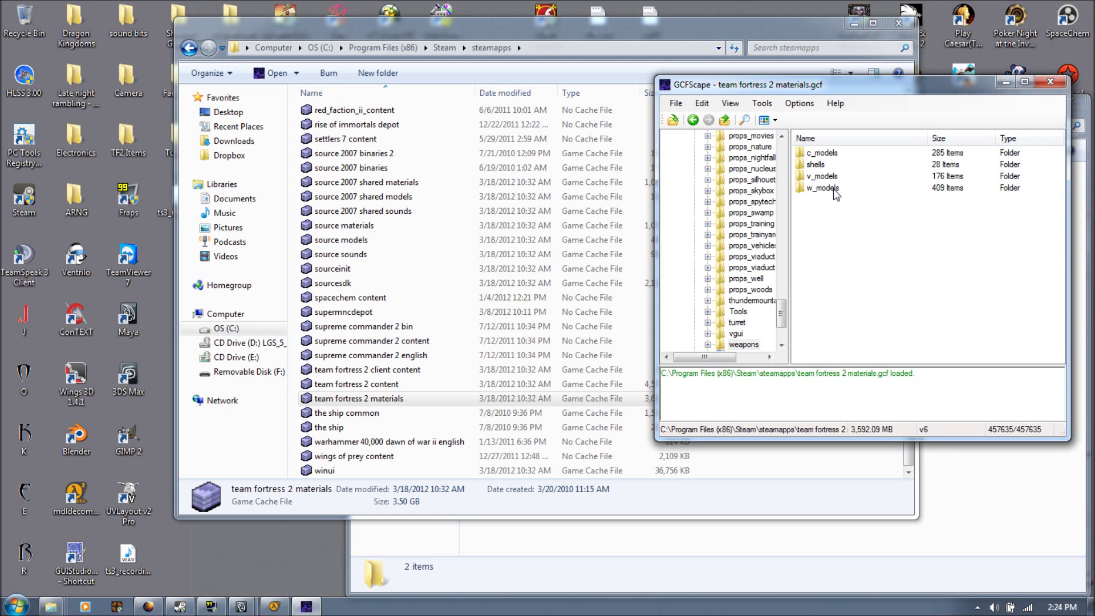
click(834, 191)
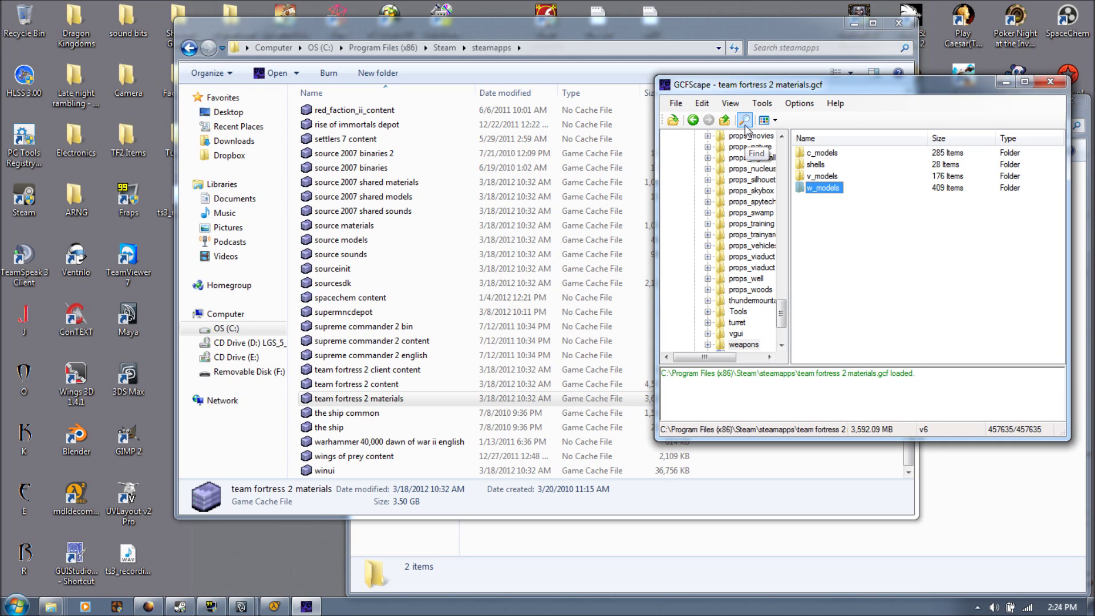
double_click(832, 190)
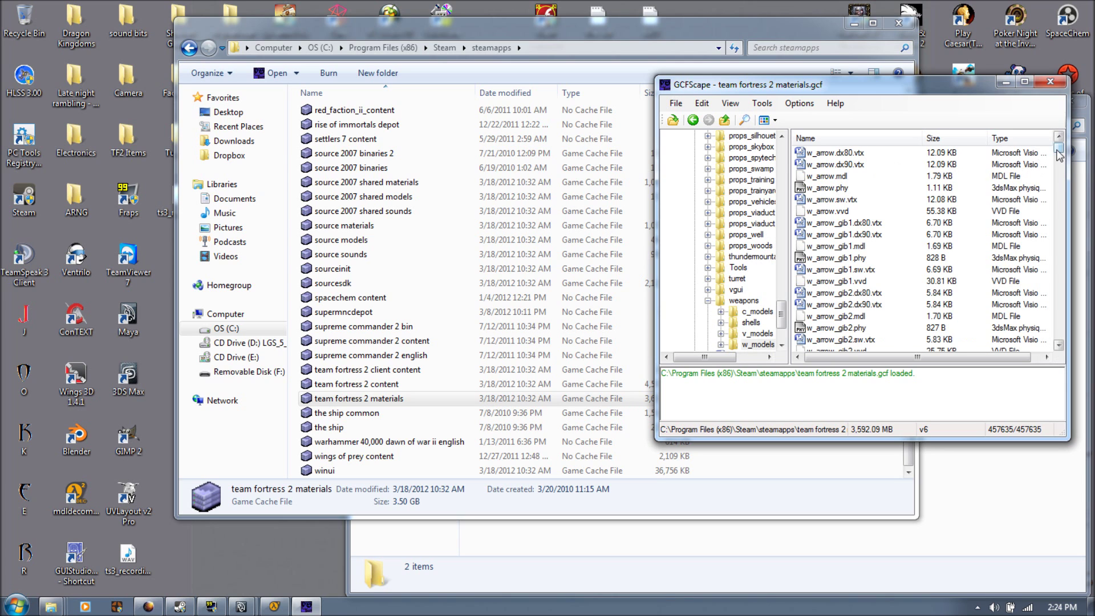
Extract all six w_wrench files, from w_wrench.dx80.vtx to w_wrench.vvd, into the desktop's New folder
drag(1058, 149, 1056, 358)
click(835, 317)
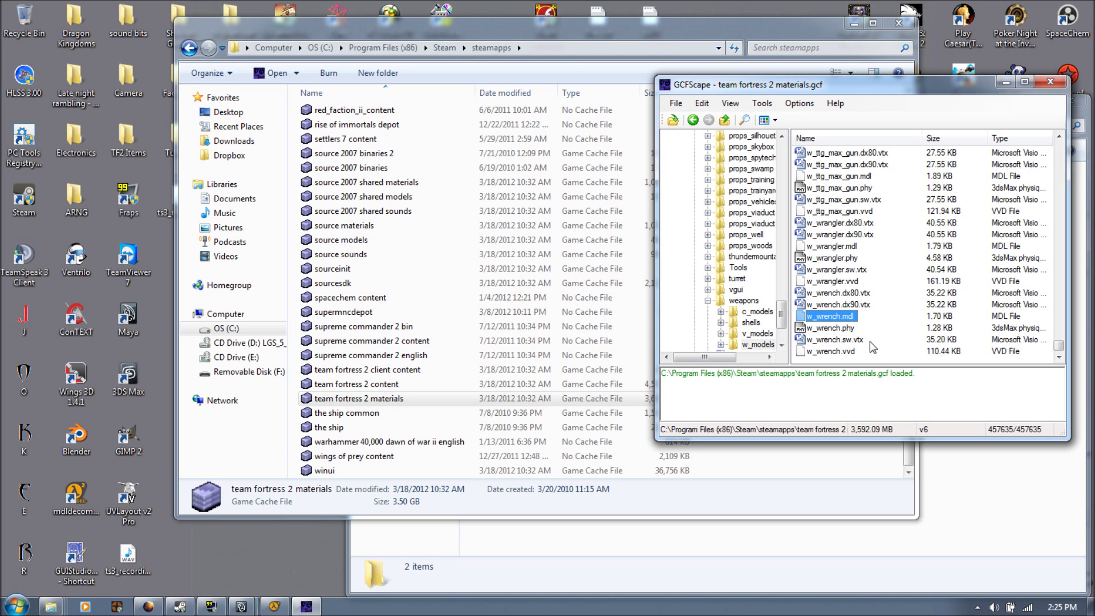
click(844, 293)
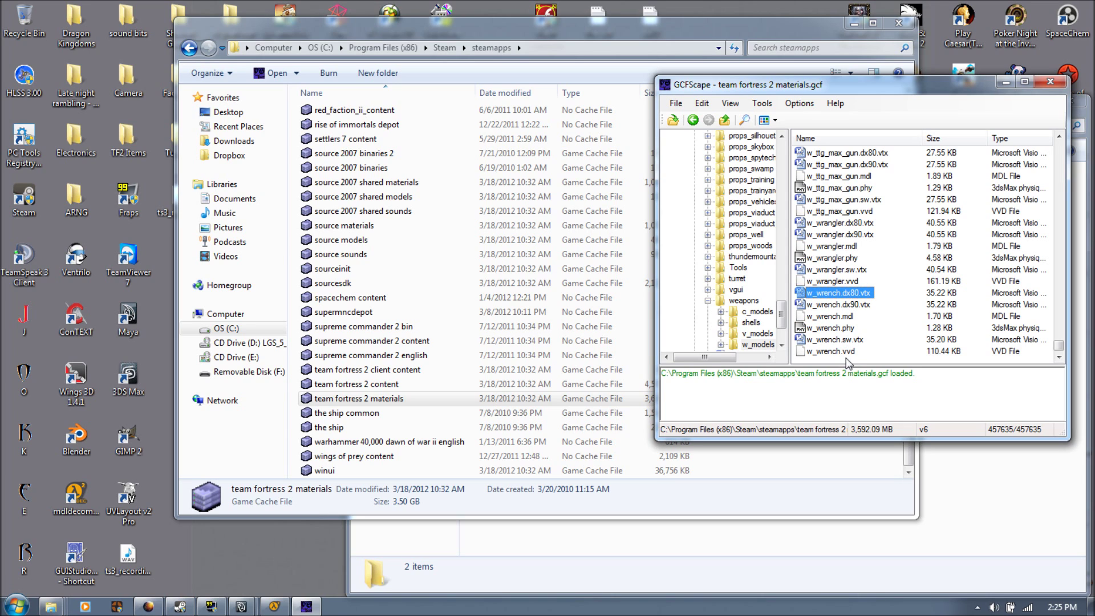
shift+click(847, 352)
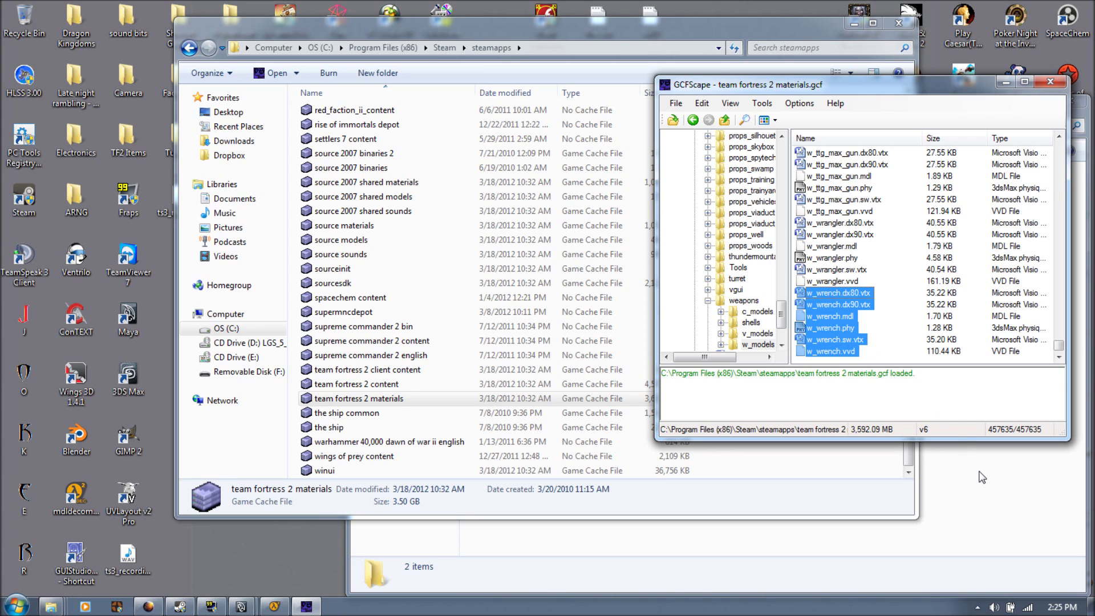
drag(981, 477, 978, 477)
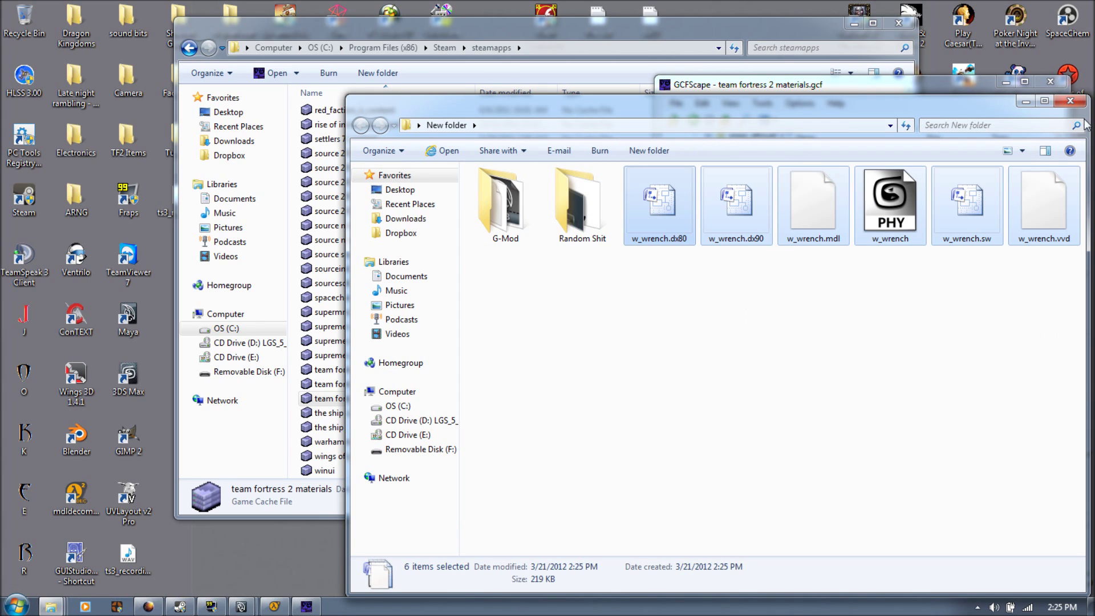
Close GCFScape and the steamapps window, and bring up MDLDecompiler placed clear of the New folder window
click(969, 86)
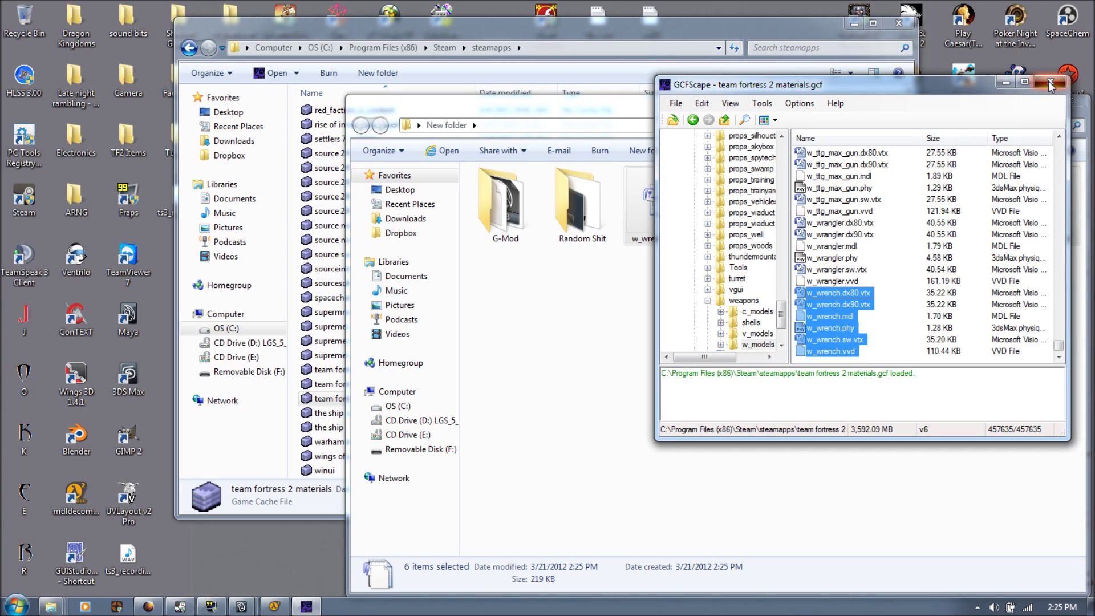
click(1049, 84)
click(898, 25)
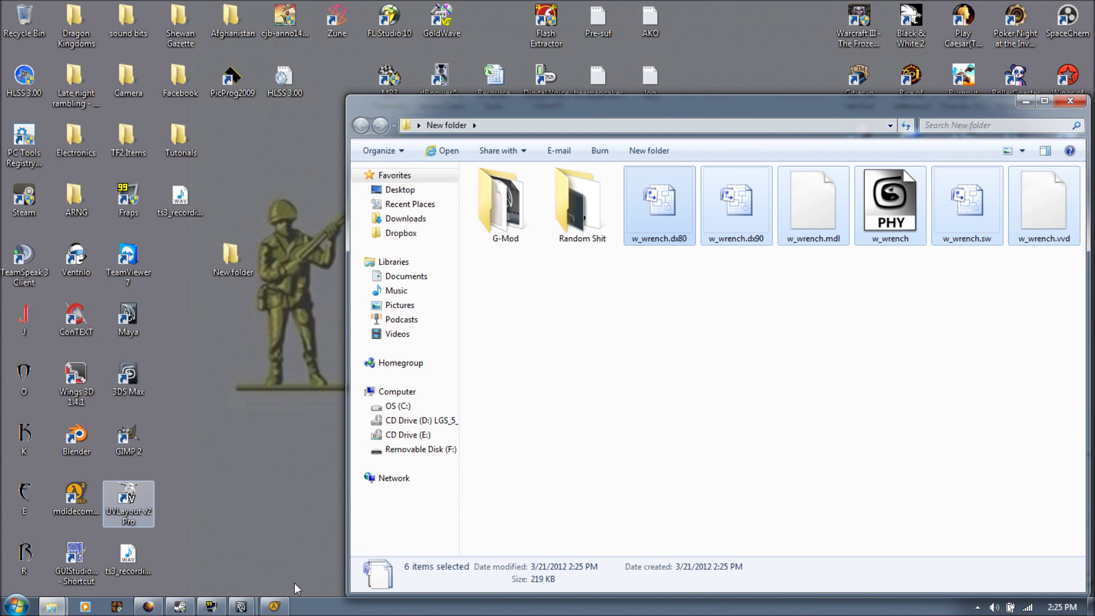
click(274, 606)
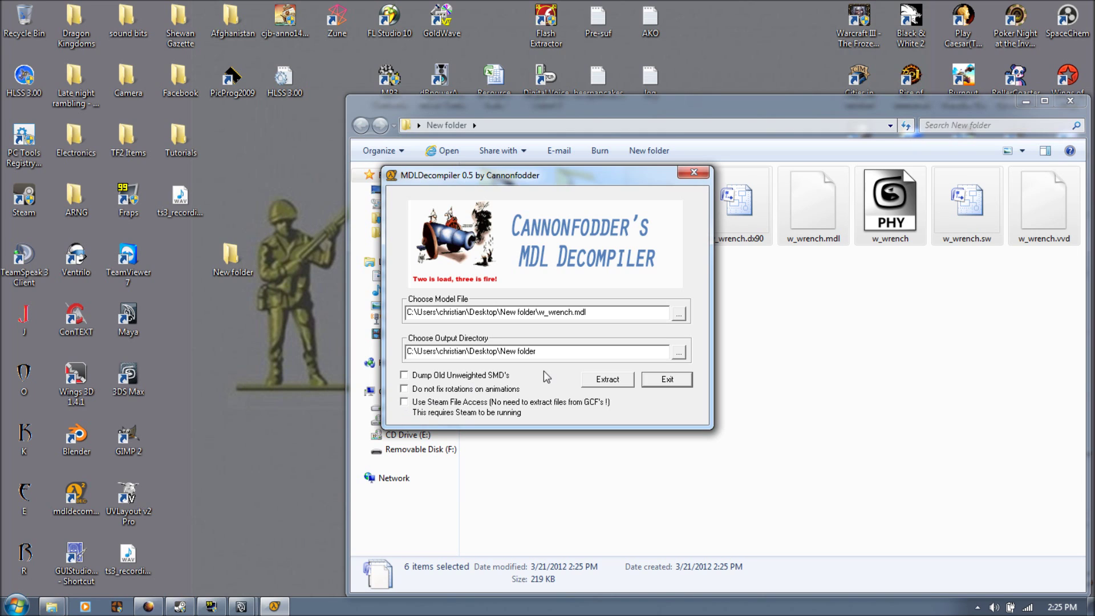
drag(624, 173, 264, 20)
Edit w_wrench.mdl in Notepad++, replacing the character right after IDST with a comma, then save and close it
click(735, 267)
right_click(812, 220)
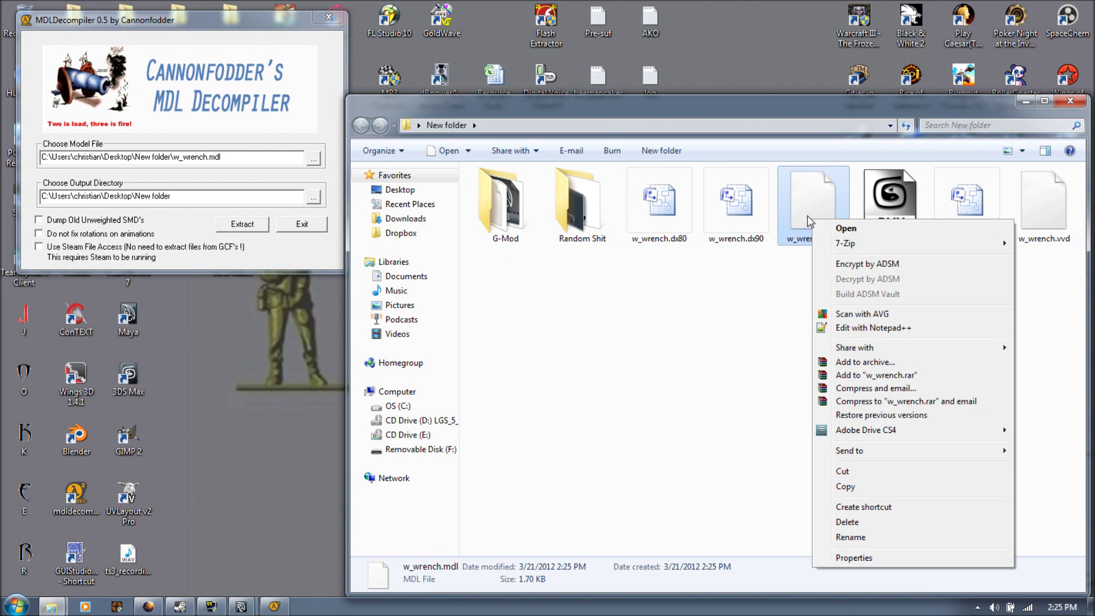
click(861, 328)
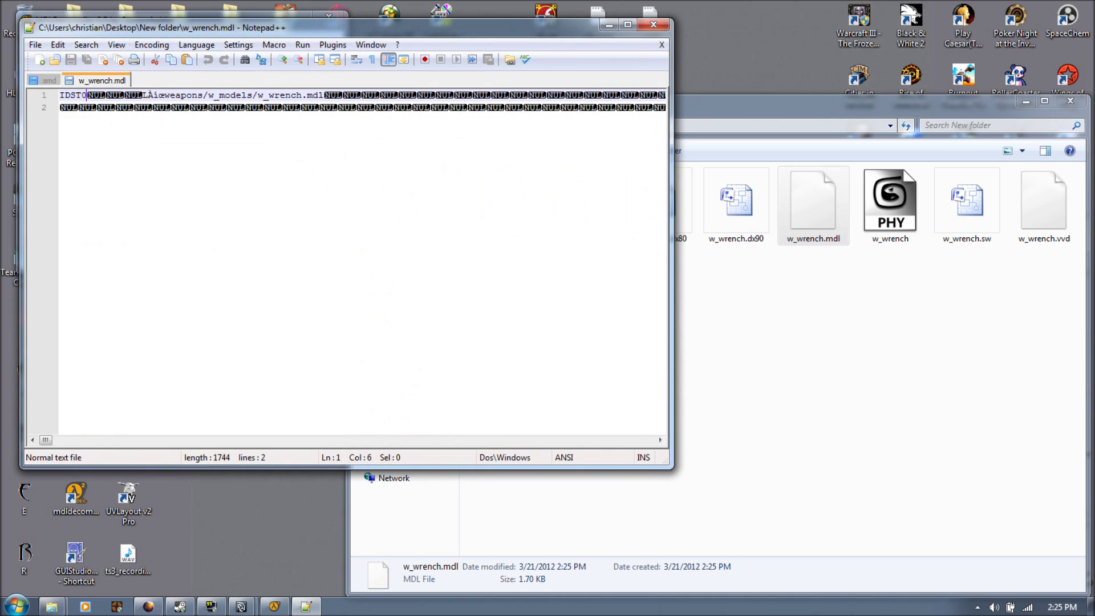
key(shift+Left)
text(,)
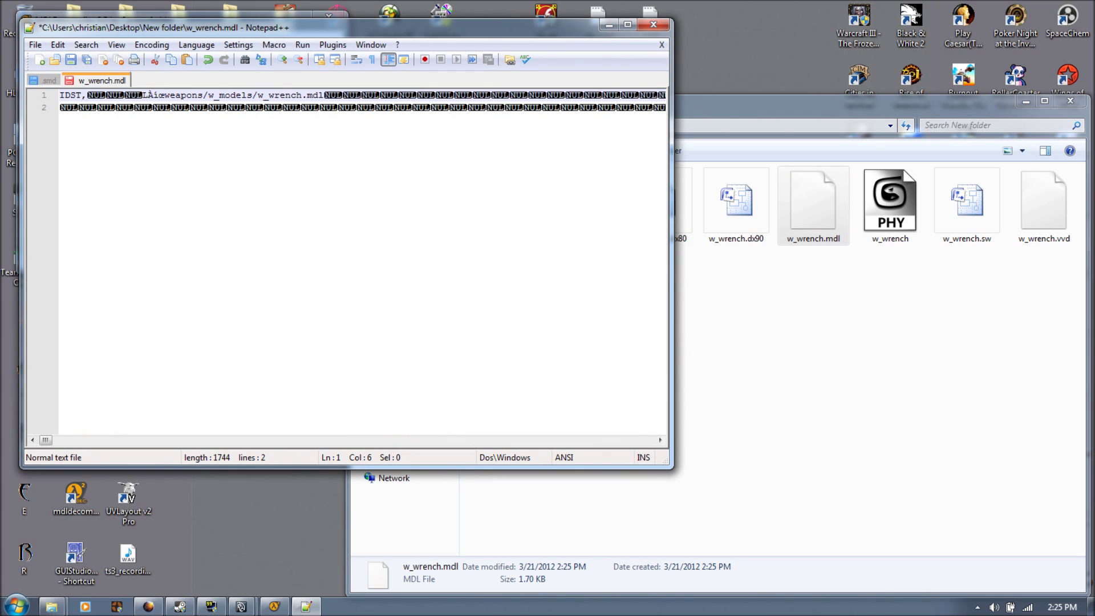
click(71, 59)
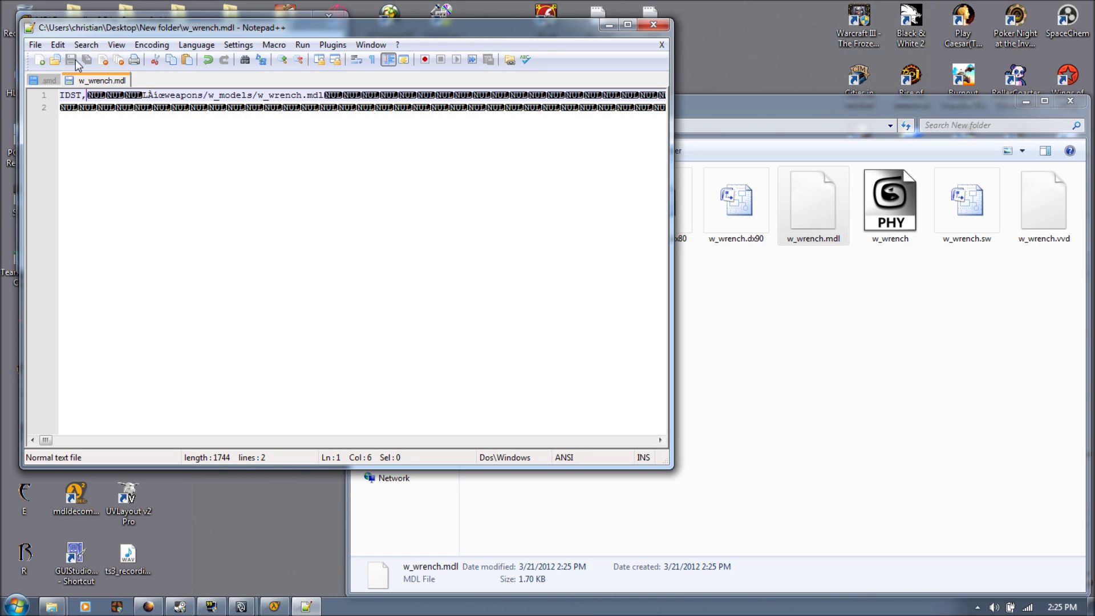
click(653, 25)
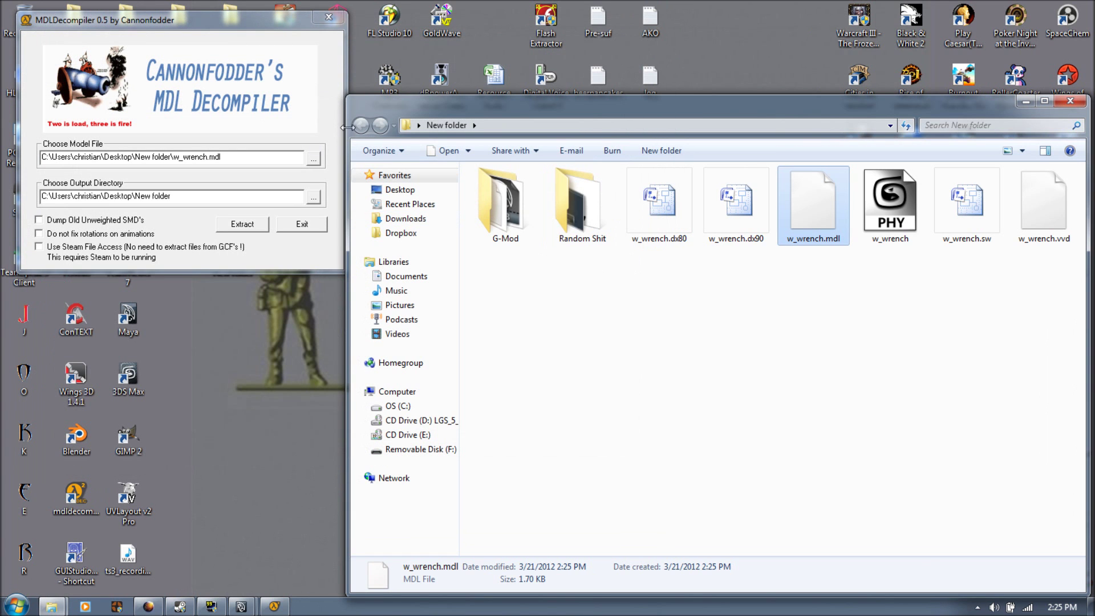
Choose w_wrench.mdl from New folder as the model file in MDLDecompiler
click(334, 150)
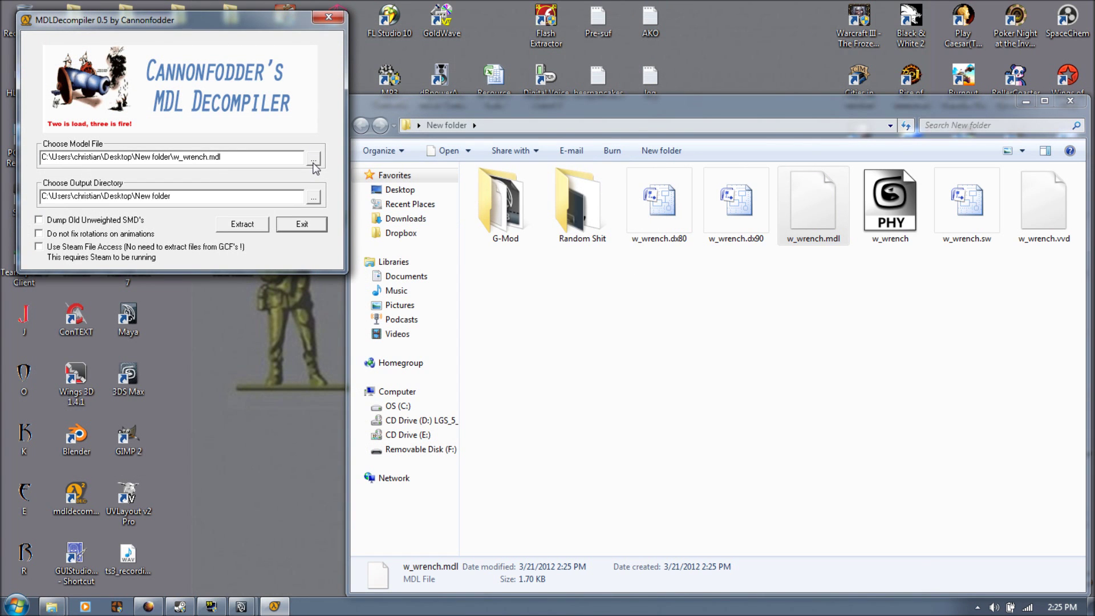
click(313, 161)
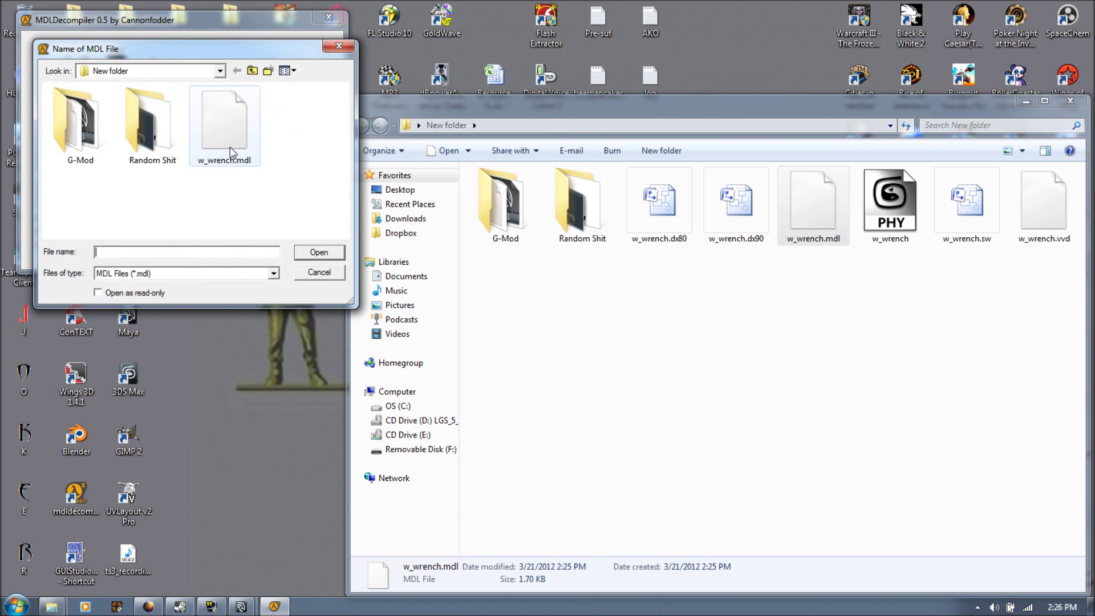
click(228, 142)
click(319, 252)
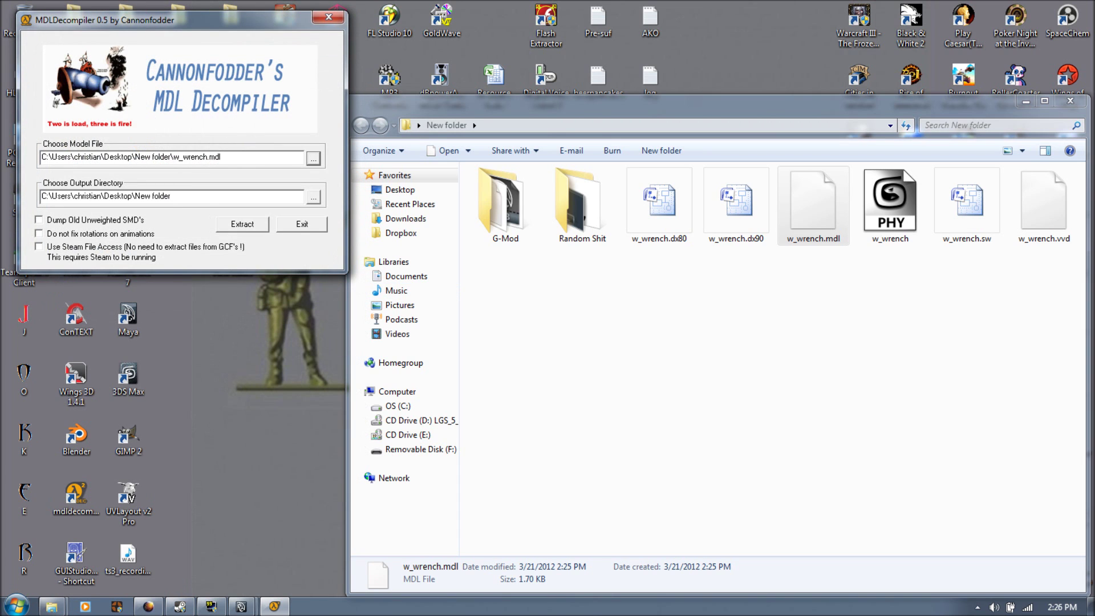
Decompile the wrench model into New folder and close MDLDecompiler
click(171, 197)
click(242, 224)
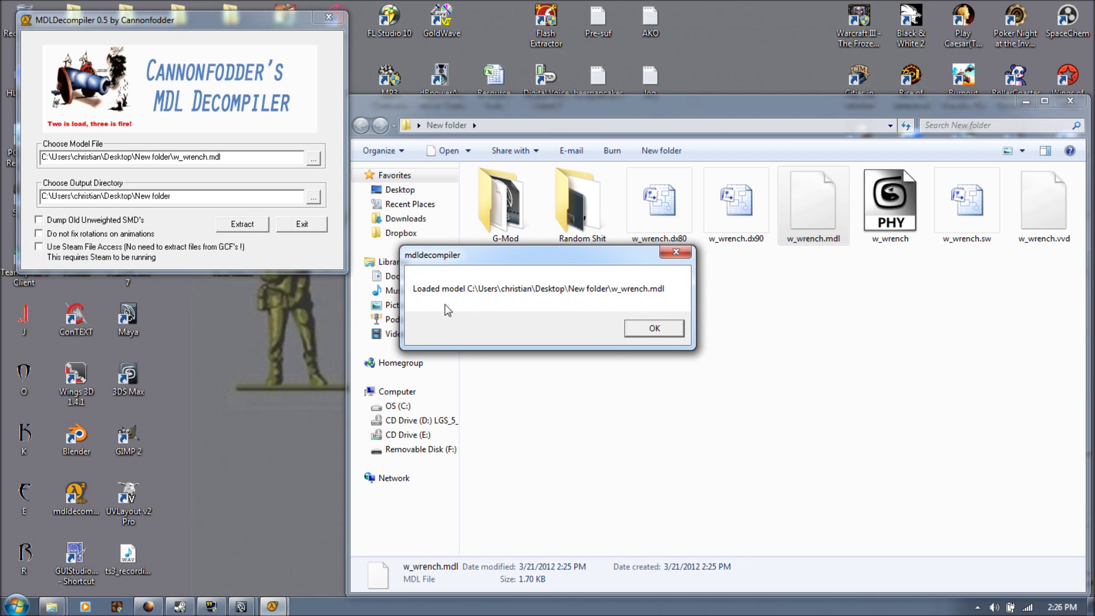
click(655, 328)
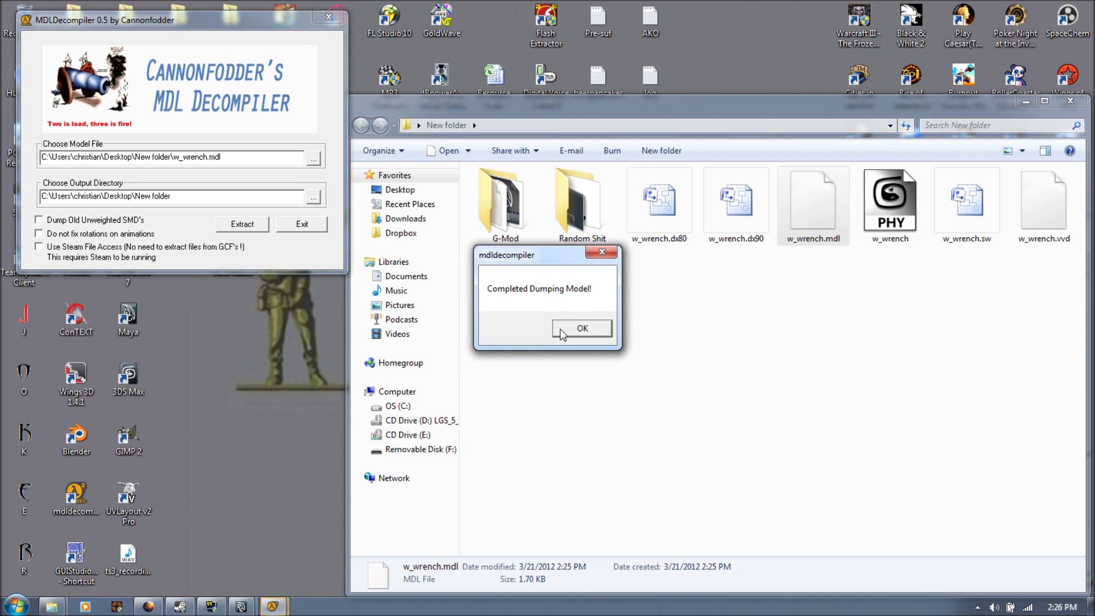
click(580, 328)
click(329, 17)
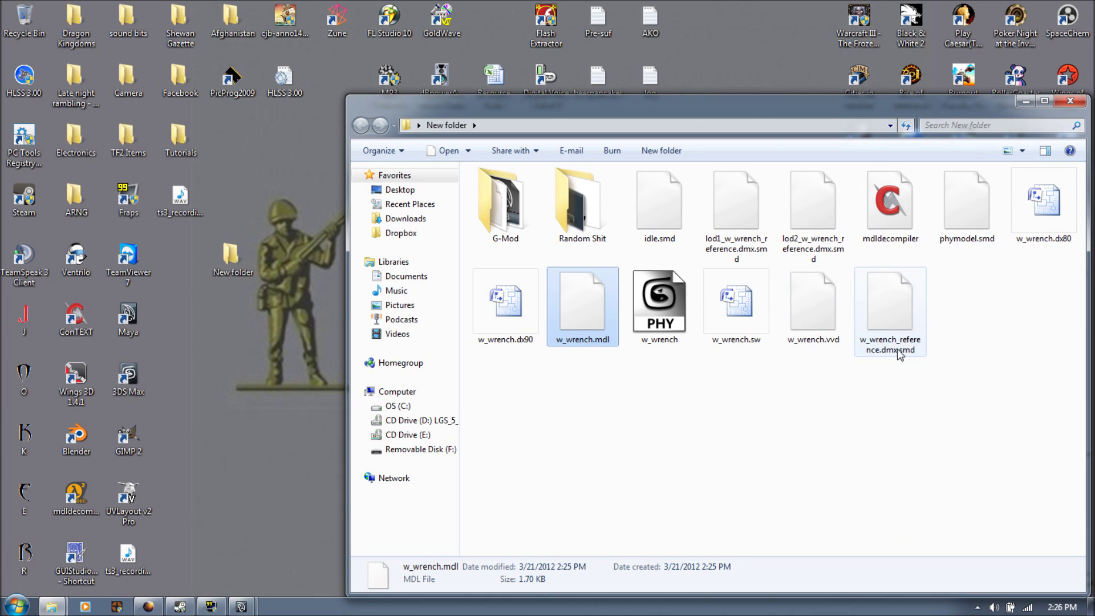
Examine the main and LOD reference SMD files in New folder, ending with w_wrench_reference.dmx.smd selected
click(898, 348)
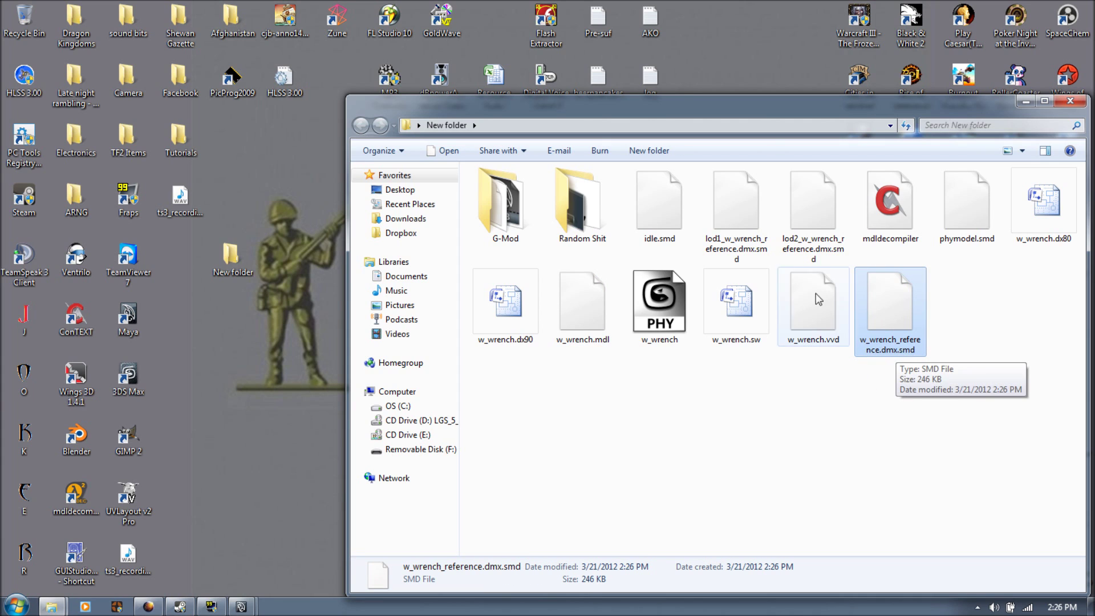
click(720, 222)
click(799, 207)
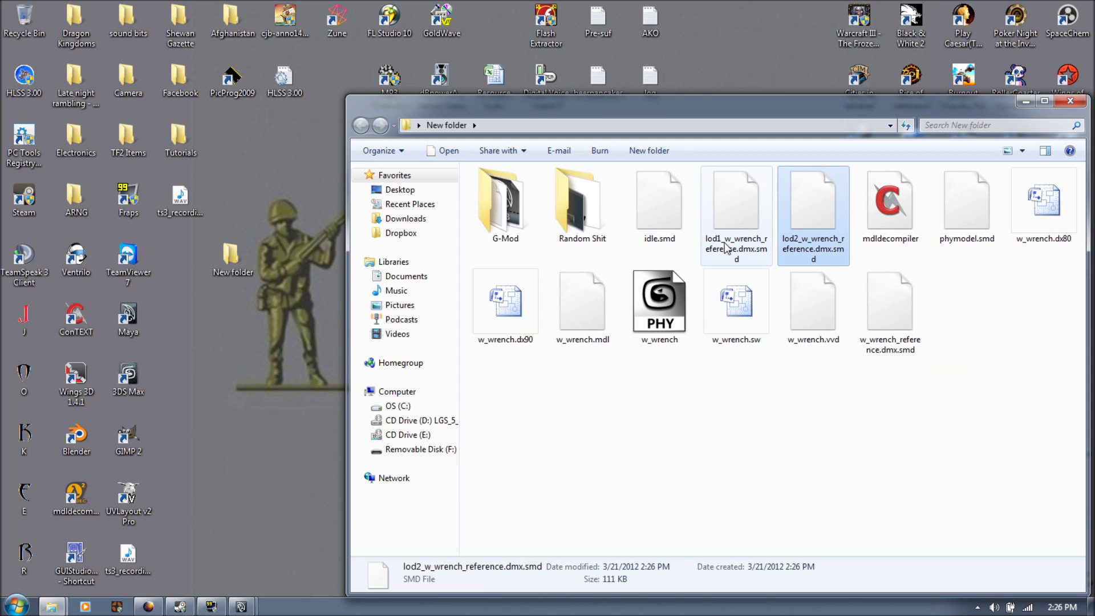
mouse_move(712, 248)
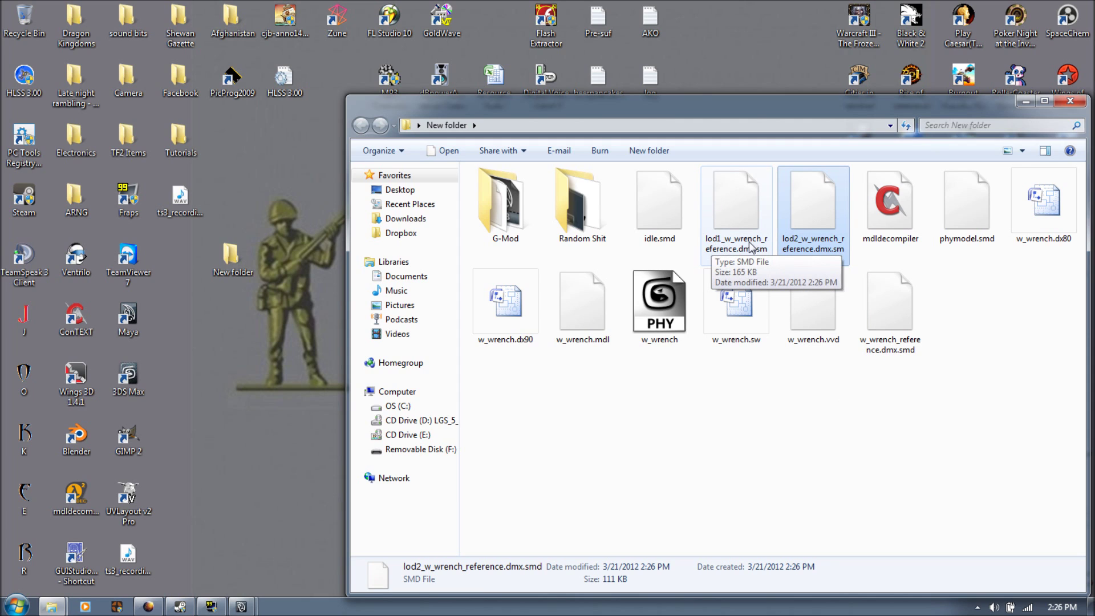
key(End)
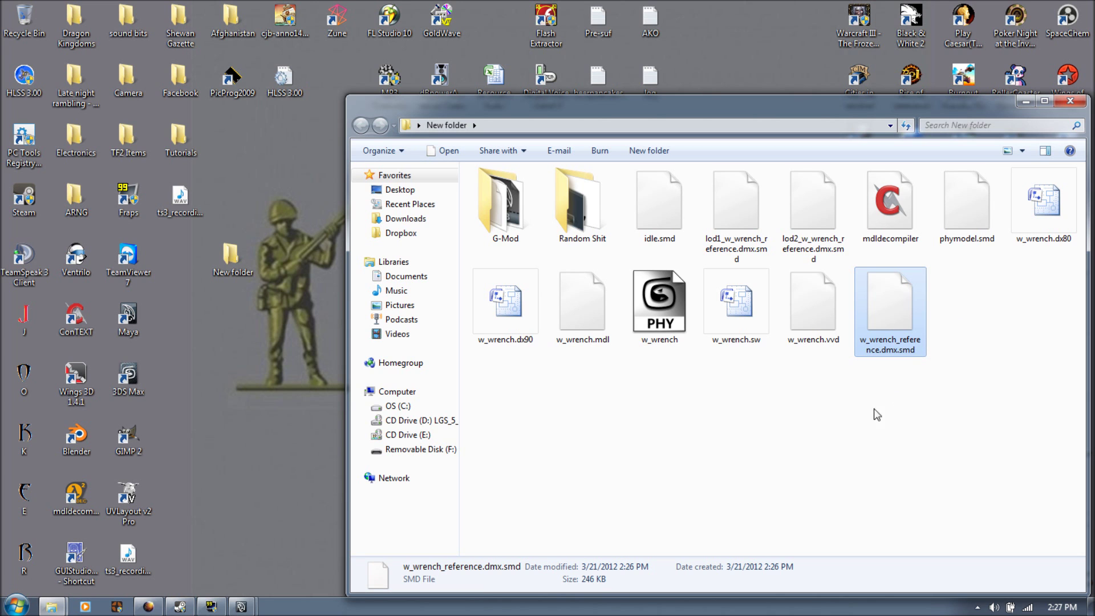
Switch to Maya, start an SMD import and browse to New folder on the Desktop
mouse_move(258, 608)
click(299, 537)
click(16, 23)
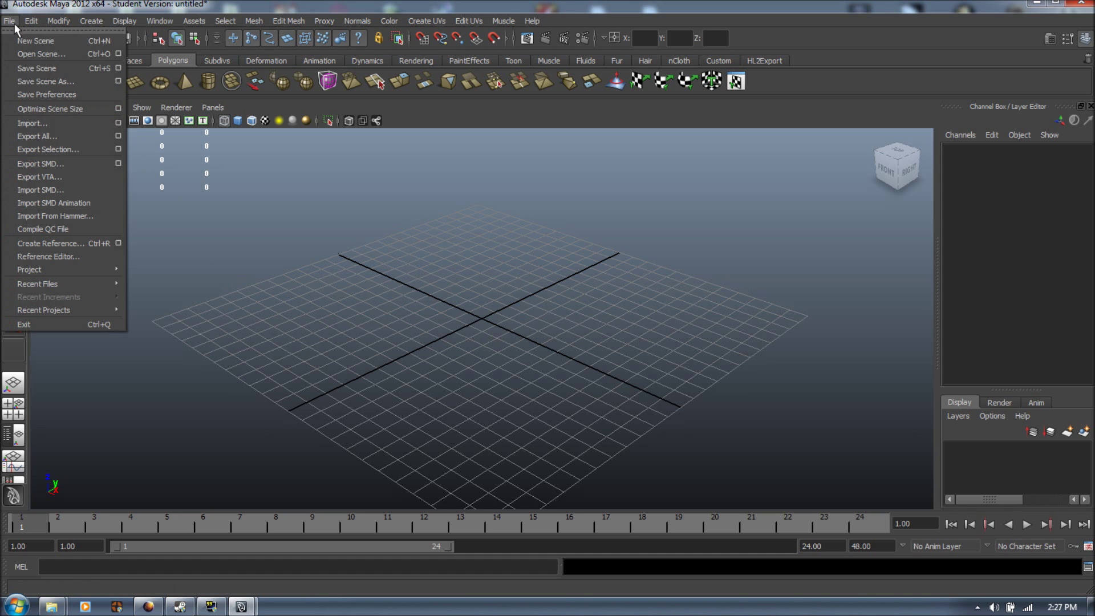
click(67, 189)
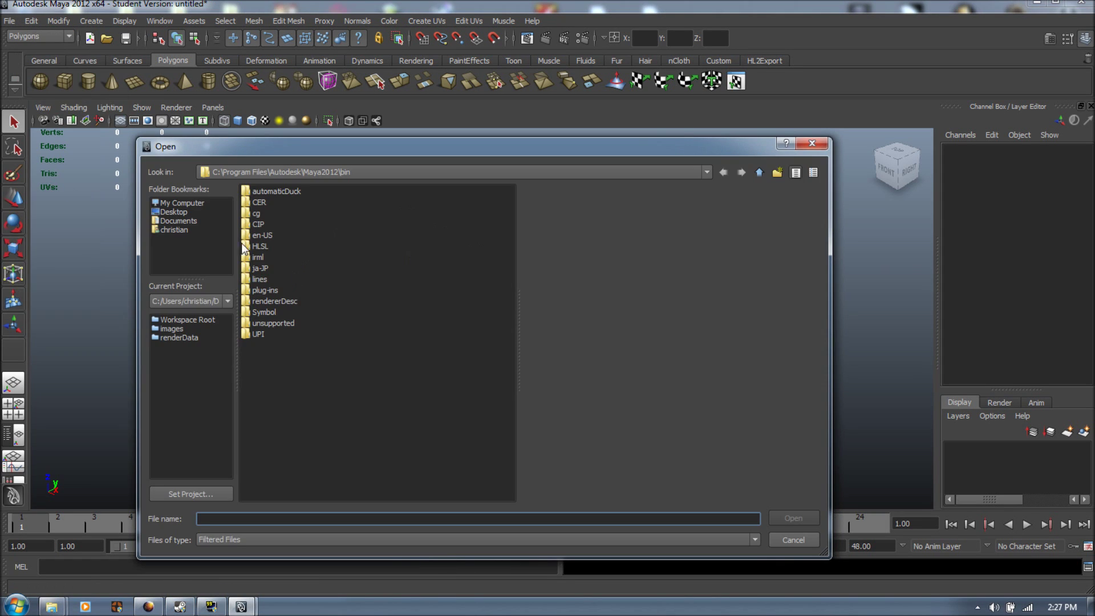
click(176, 211)
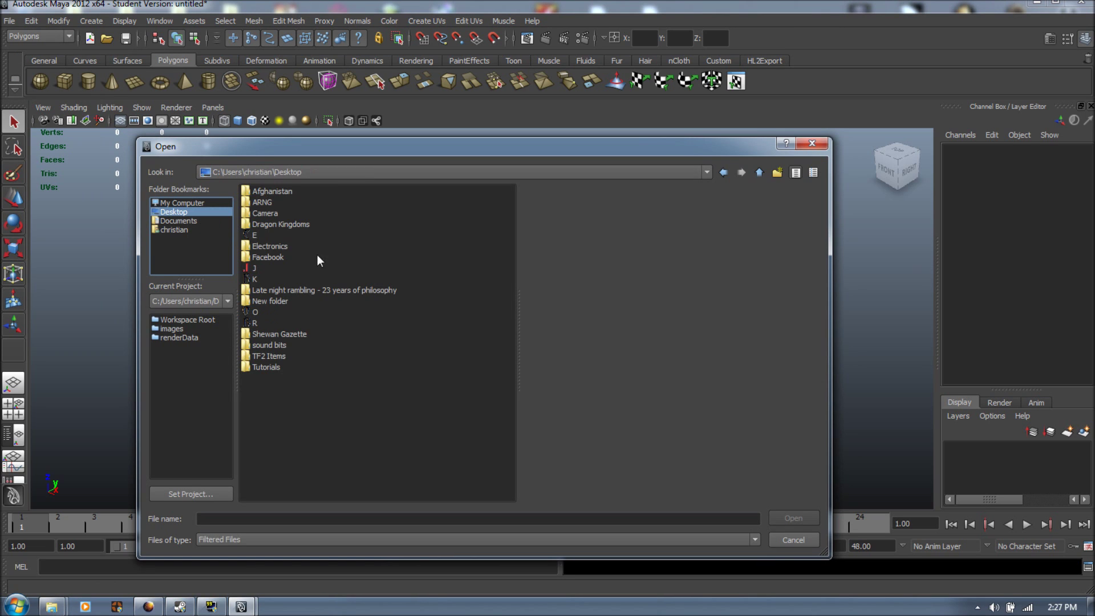
double_click(271, 301)
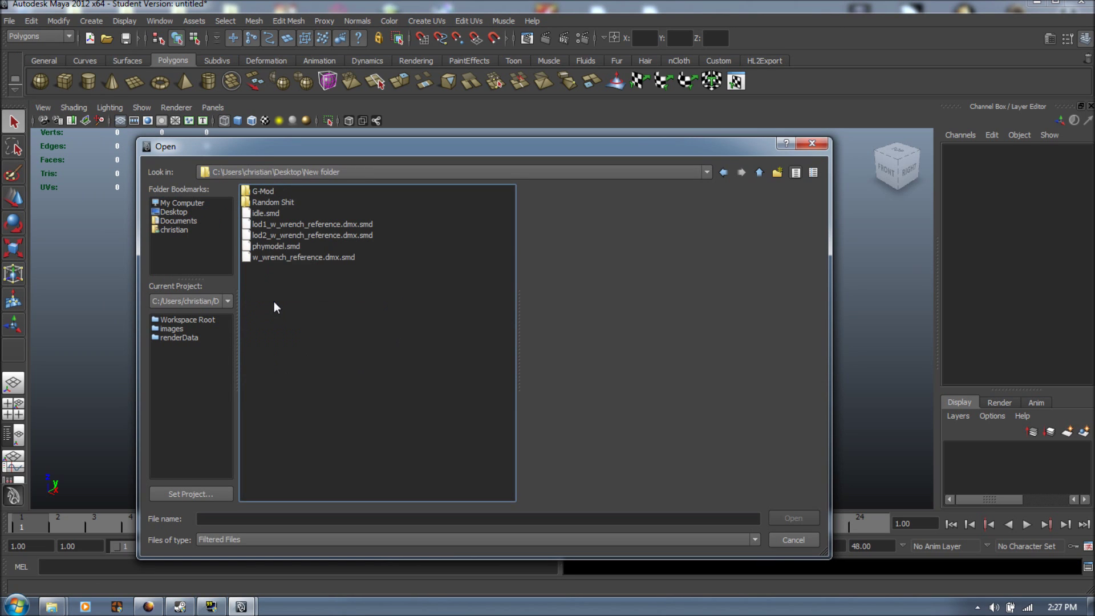
Choose w_wrench_reference.dmx.smd as the SMD file and start its import
click(277, 214)
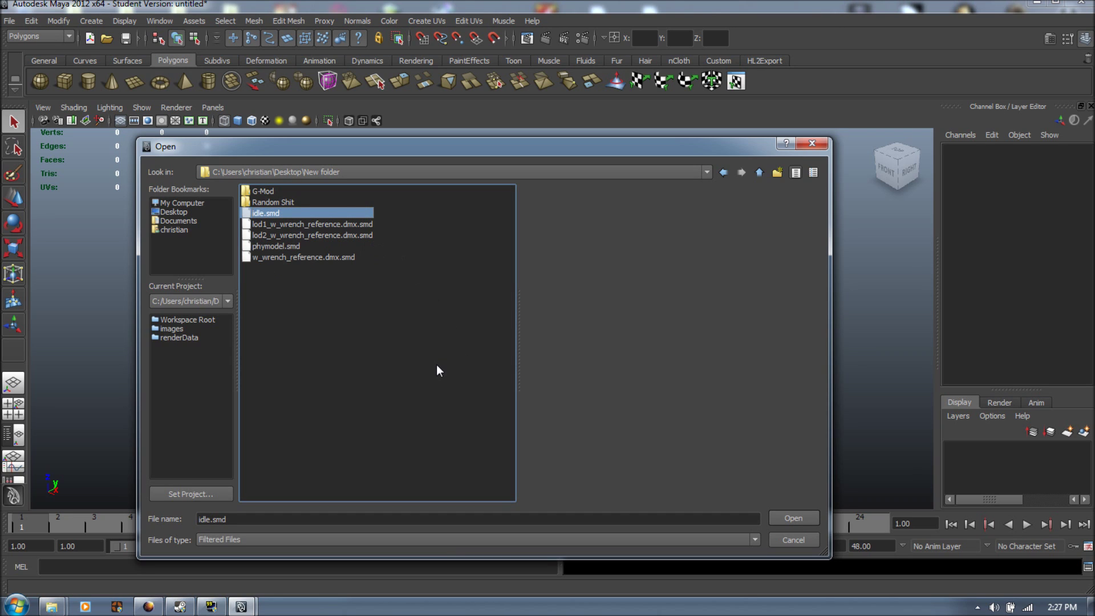
click(291, 246)
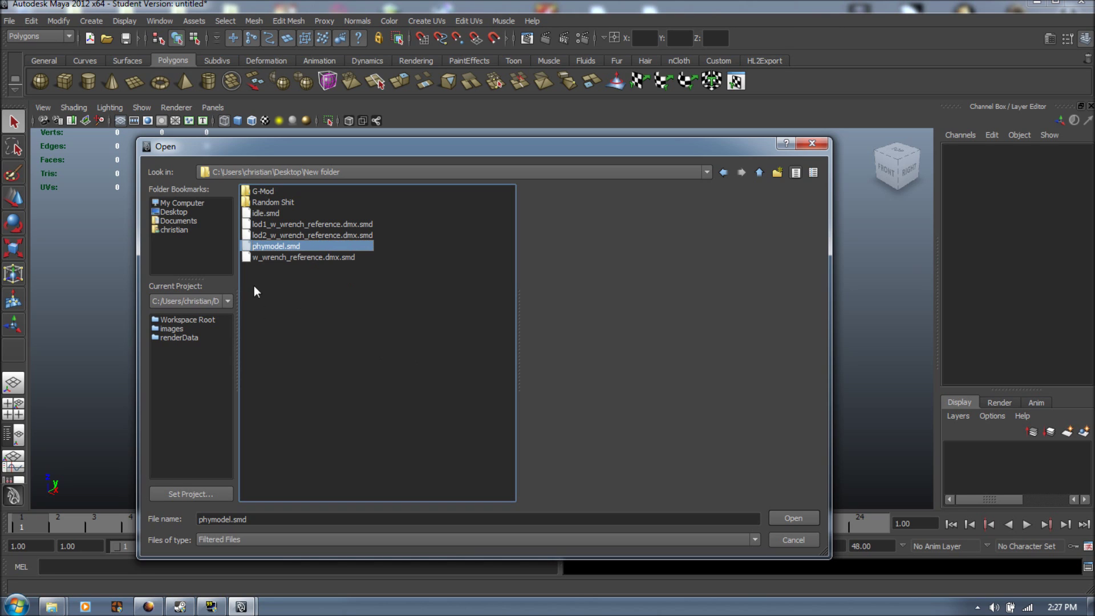
click(320, 226)
click(313, 235)
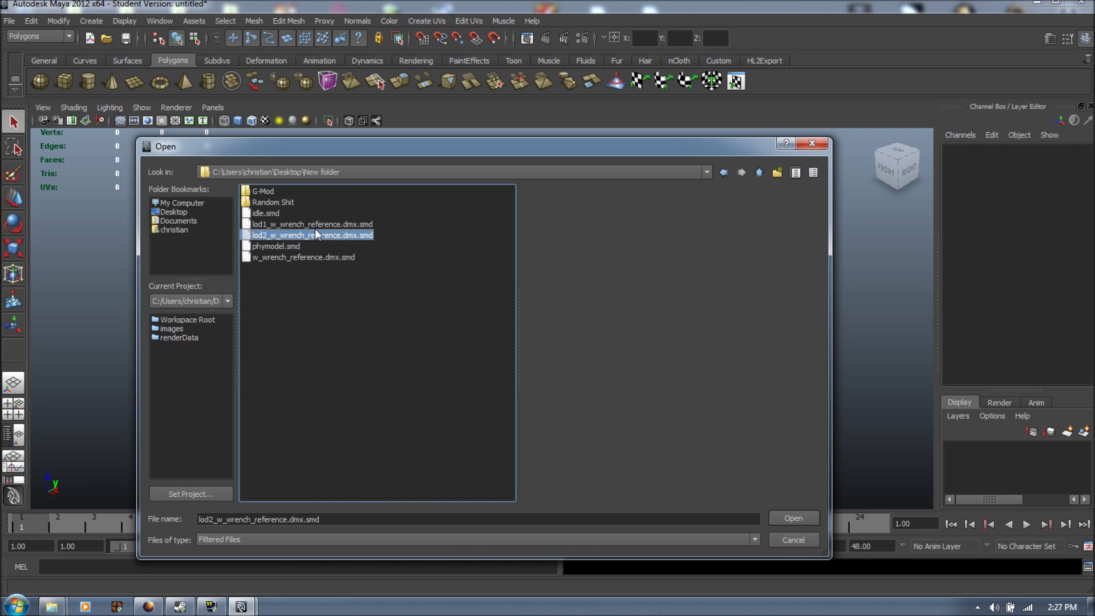
click(312, 258)
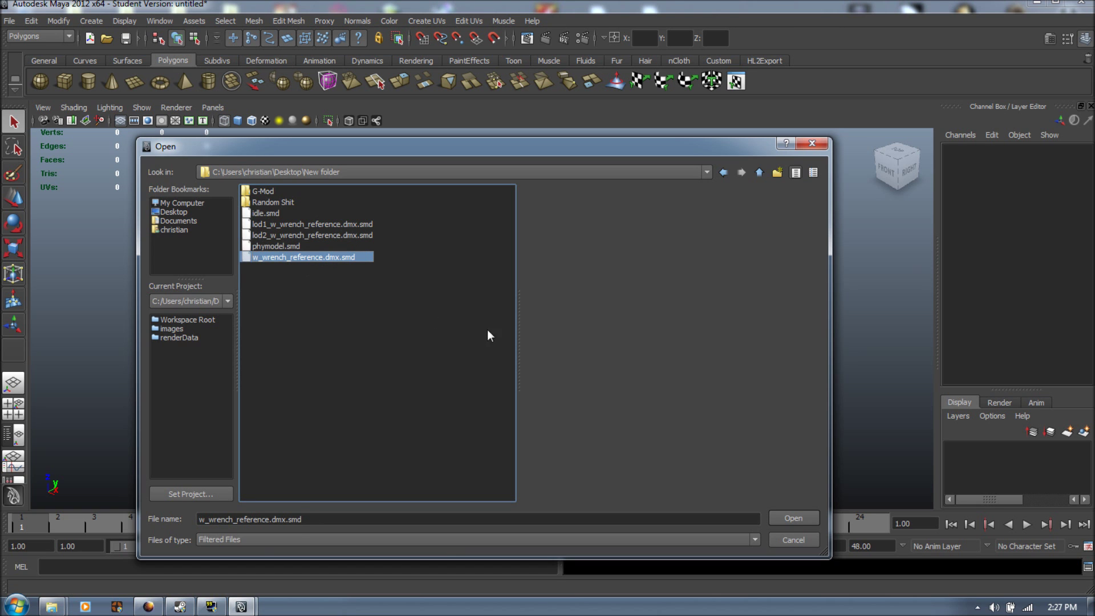
click(793, 518)
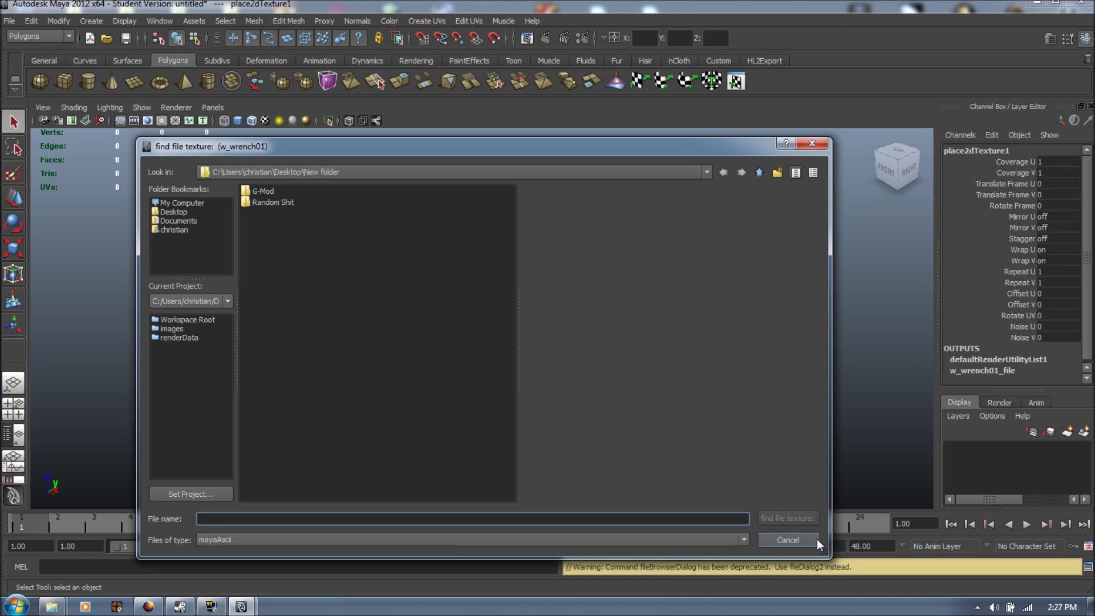
Skip locating the w_wrench01 texture and finish the SMD import with No Change to the model or world orientation
click(787, 539)
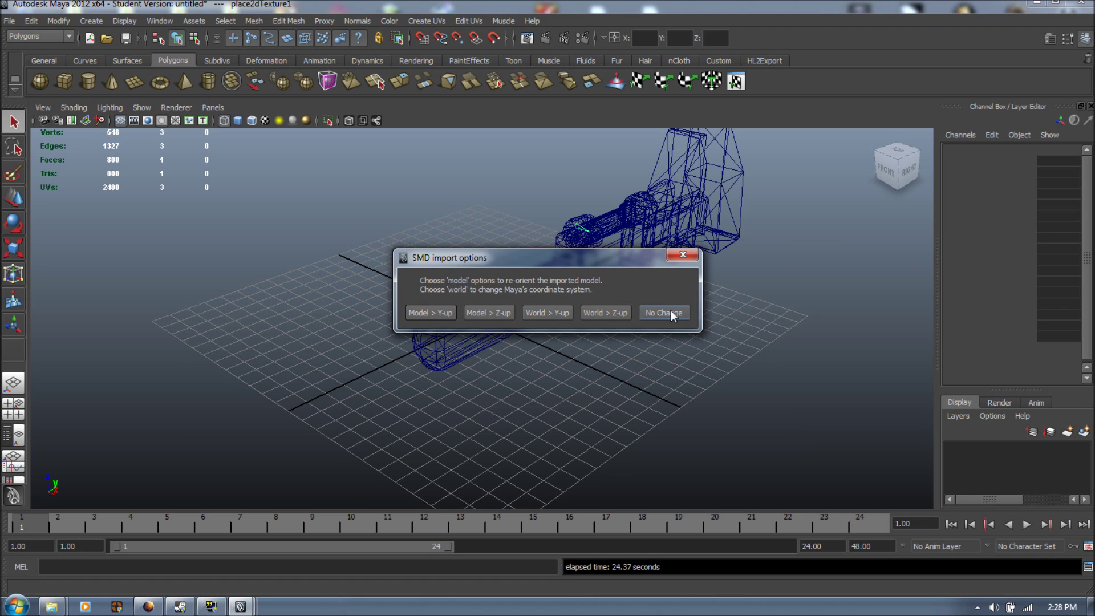
click(663, 312)
click(682, 296)
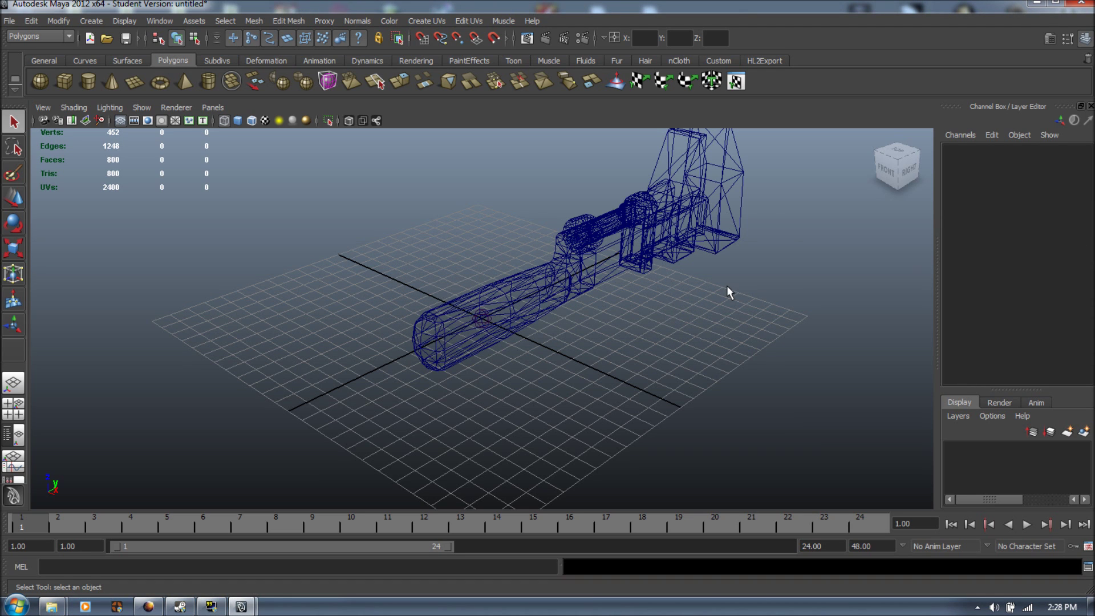
Display the imported wrench with smooth shading, select its mesh and inspect it from several sides
scroll(726, 285, down, 2)
click(238, 121)
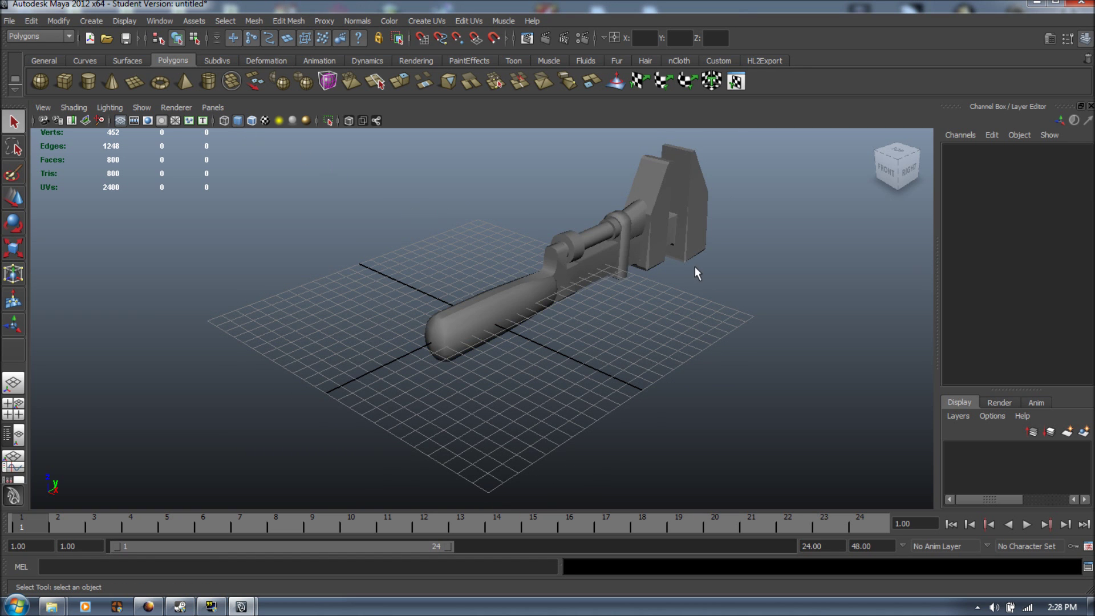
mouse_move(694, 269)
alt+mouse_down()
mouse_move(660, 317)
mouse_move(593, 371)
alt+mouse_up()
alt+drag(530, 386, 339, 392)
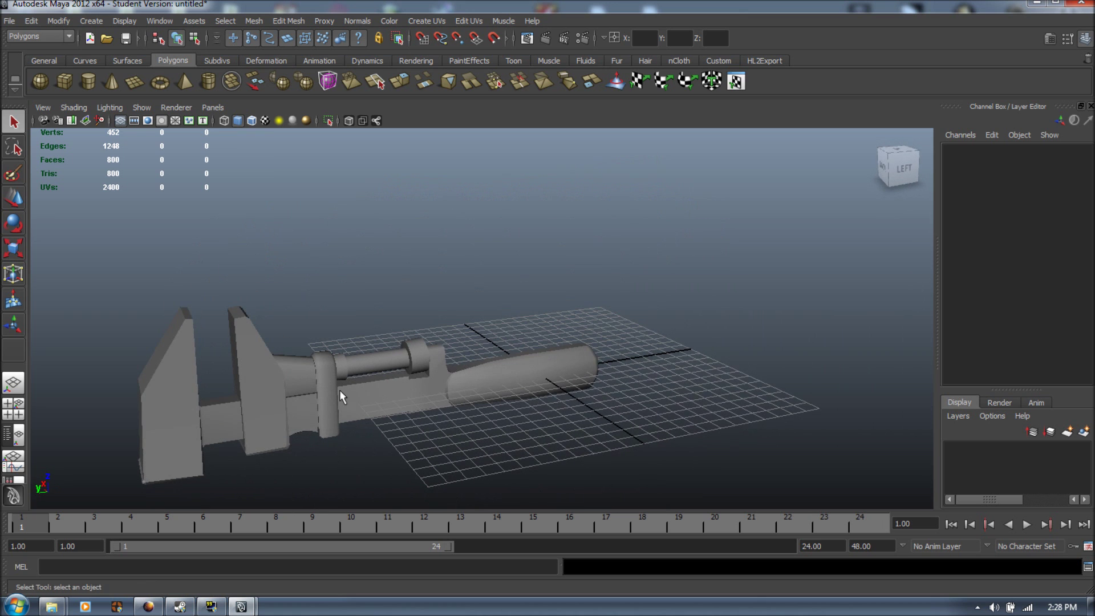
click(274, 393)
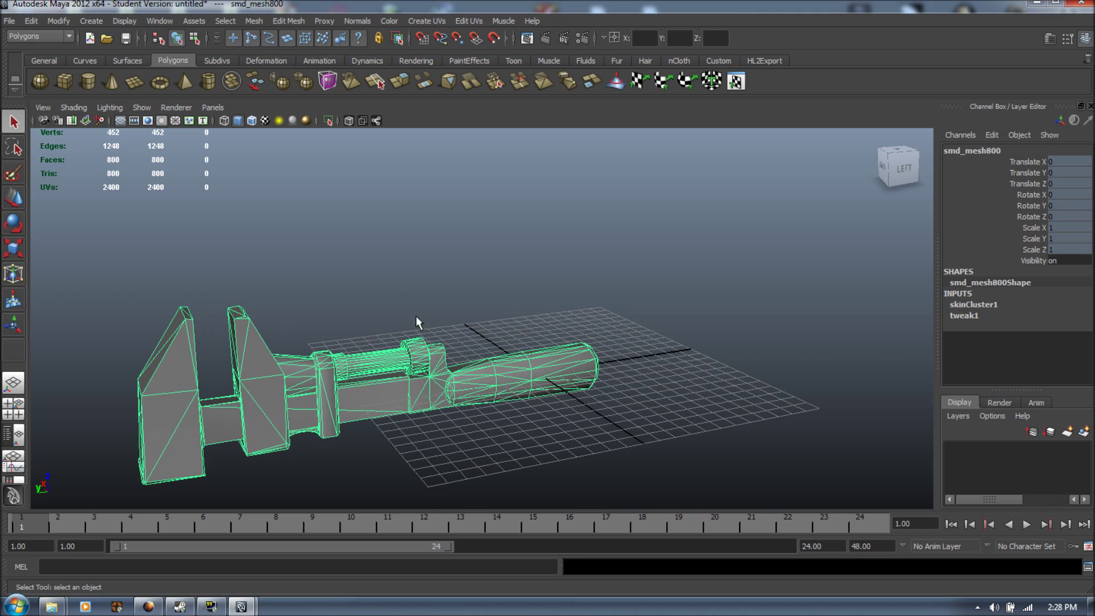
alt+drag(392, 483, 371, 466)
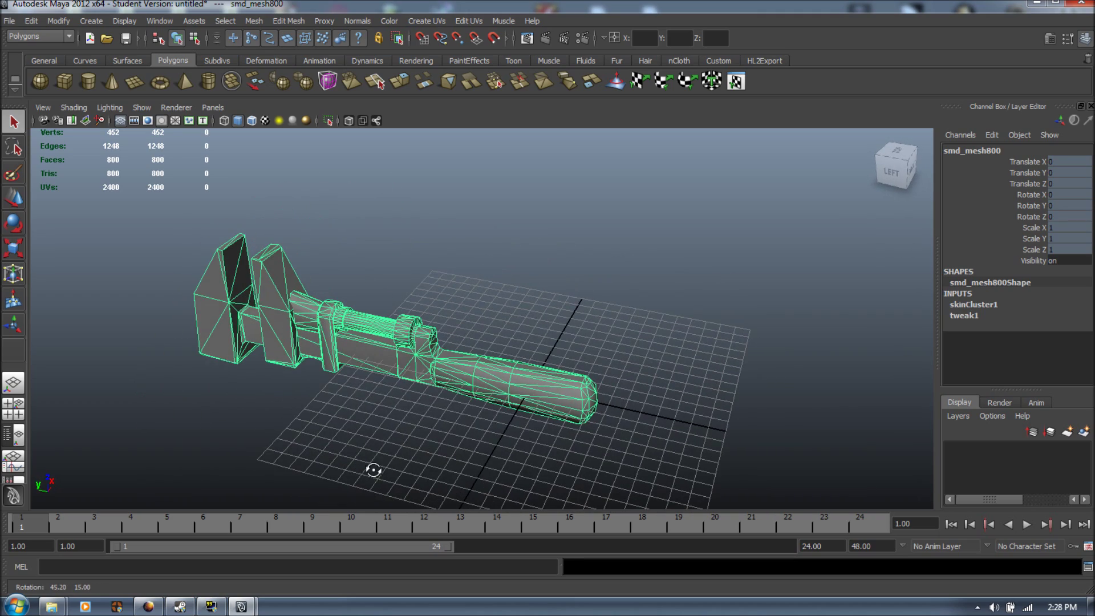